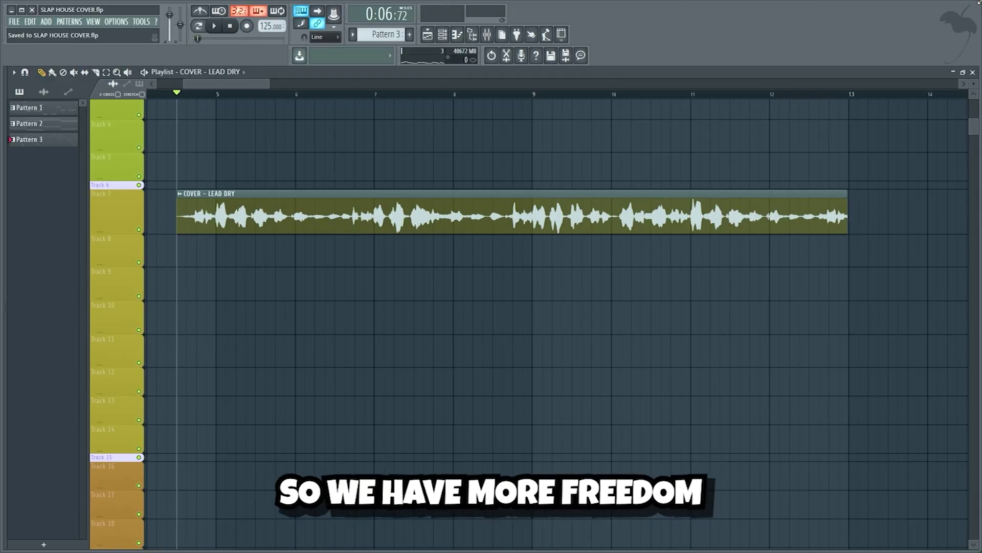
Play the dry lead vocal, followed by its duplicate on Track 8 with fully wet Fruity Reeverb 2.
{"action": "key", "text": "space"}
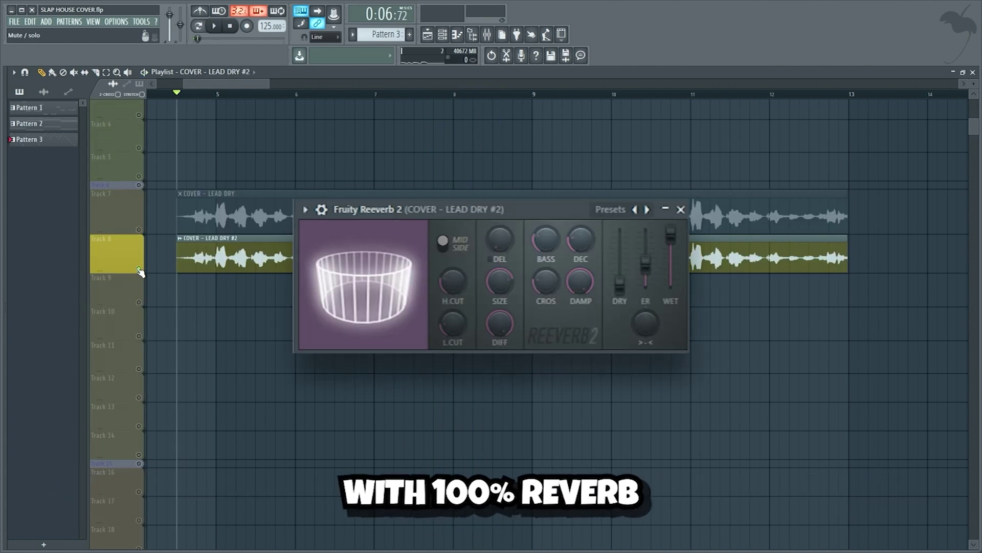
{"action": "key", "text": "space"}
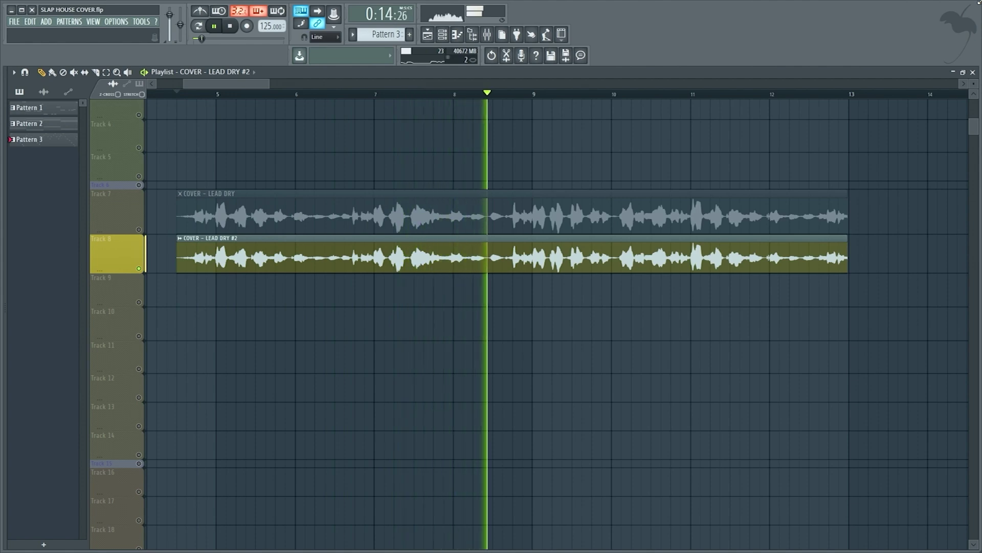
{"action": "key", "text": "space"}
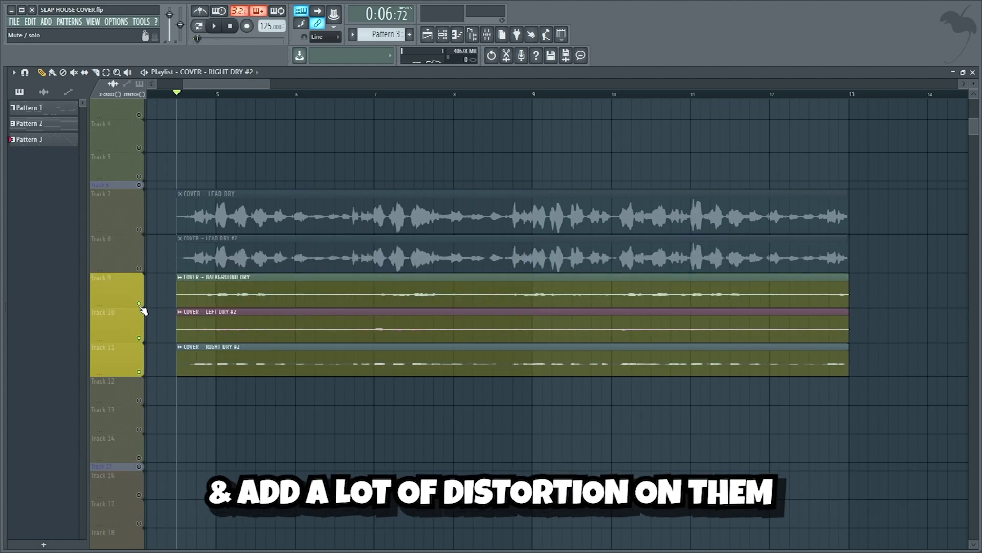
Solo and play the background, left and right dry vocal tracks (Tracks 9 to 11) one after another.
{"action": "right_click", "coordinate": [142, 306]}
{"action": "key", "text": "space"}
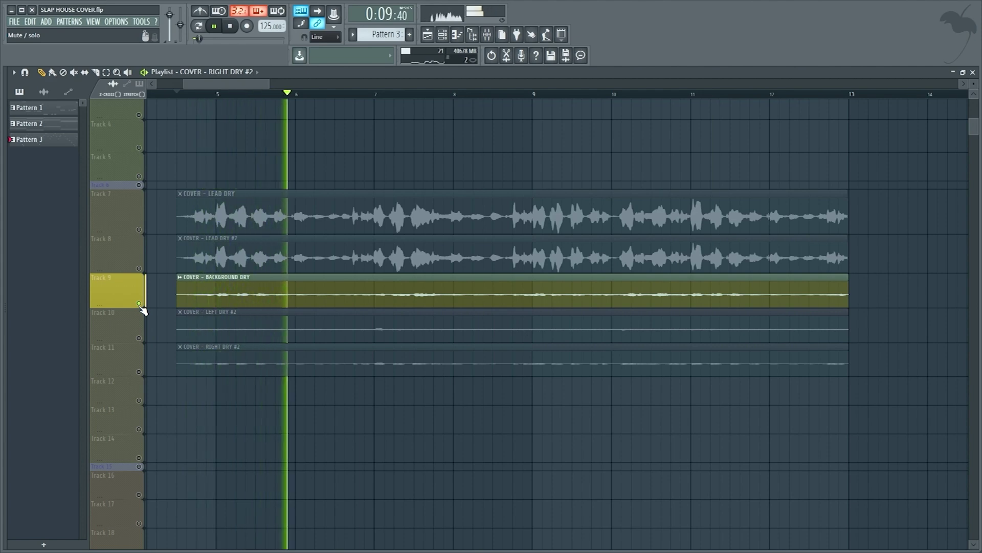
{"action": "right_click", "coordinate": [139, 338]}
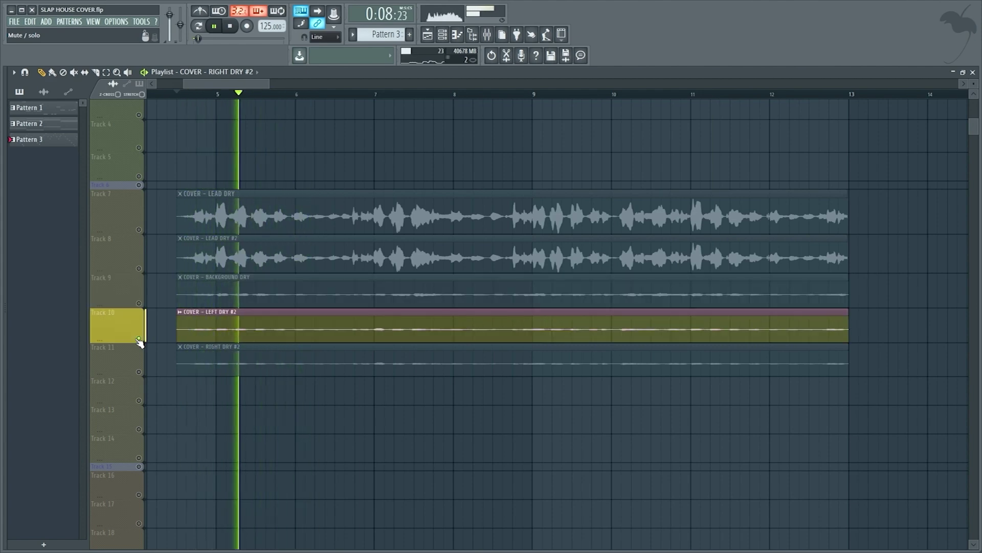
{"action": "right_click", "coordinate": [139, 372]}
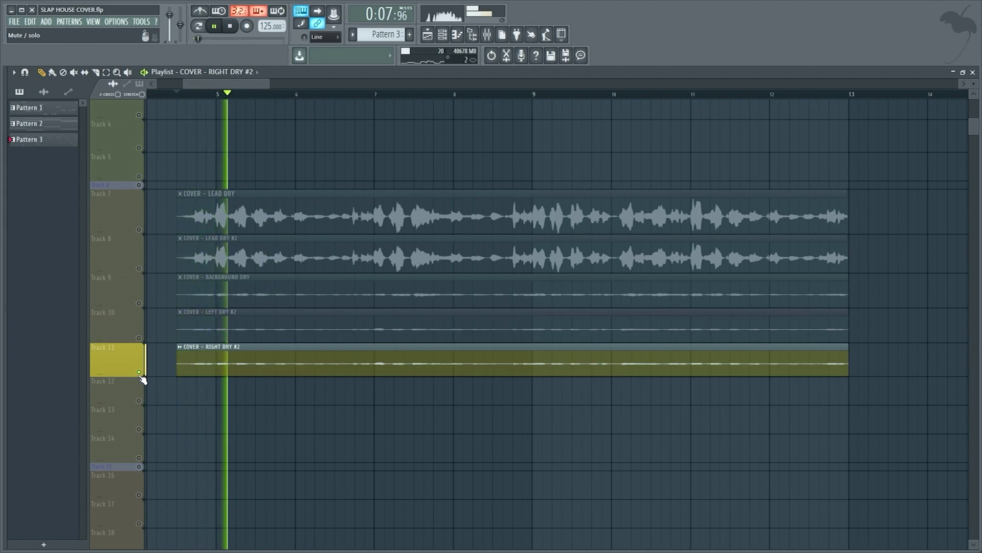
{"action": "right_click", "coordinate": [140, 373]}
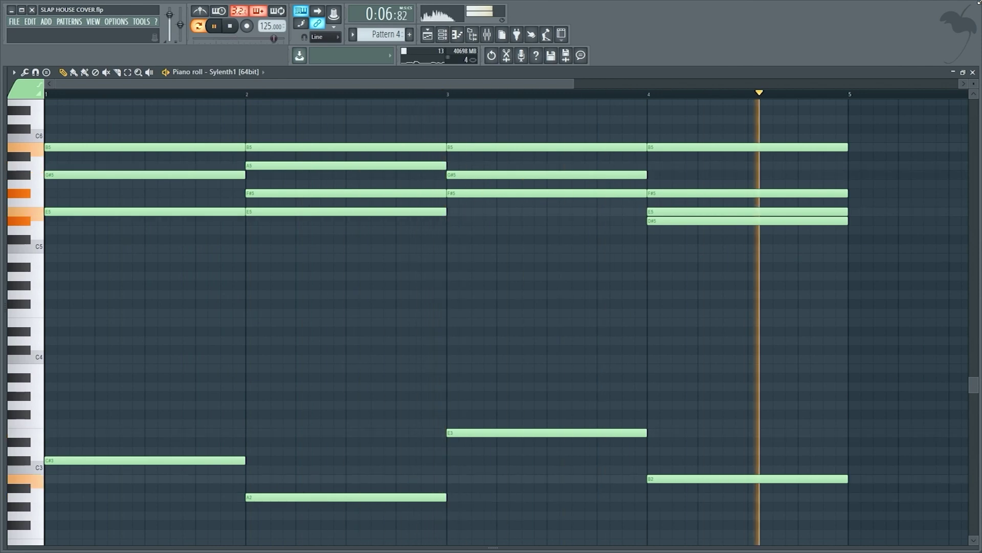
Play the Pattern 1 bass notes on the Serum layer and audition the bass layers from the channel rack.
{"action": "key", "text": "F5"}
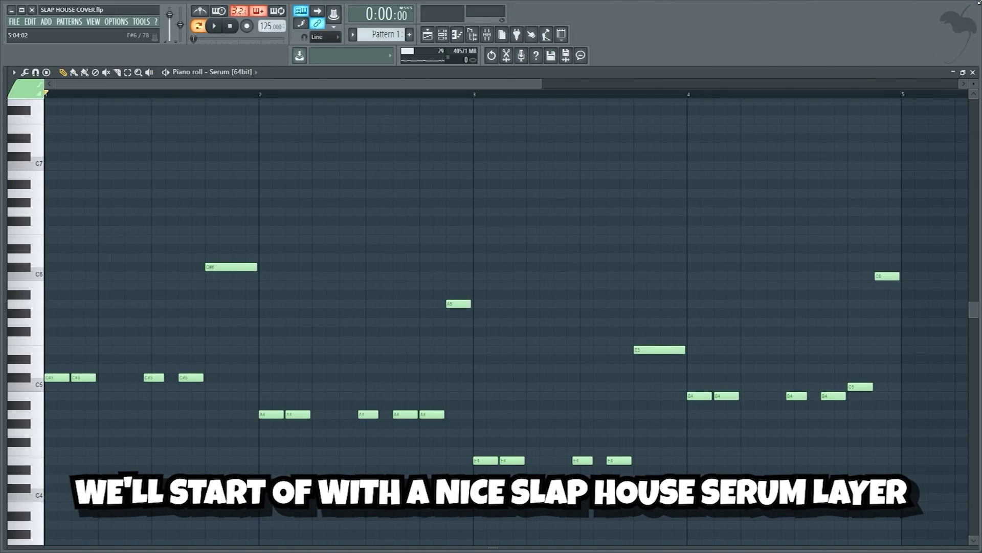
{"action": "key", "text": "space"}
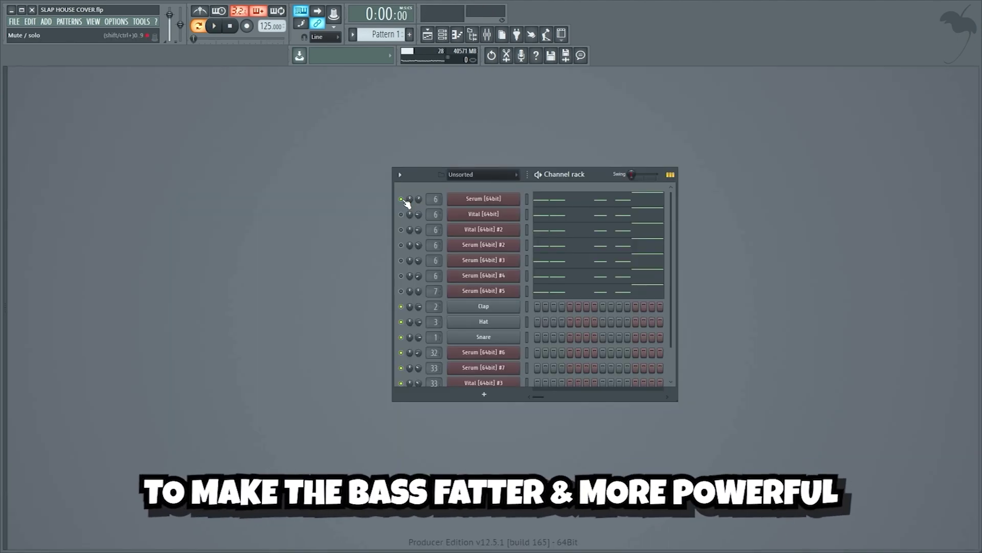
{"action": "key", "text": "space"}
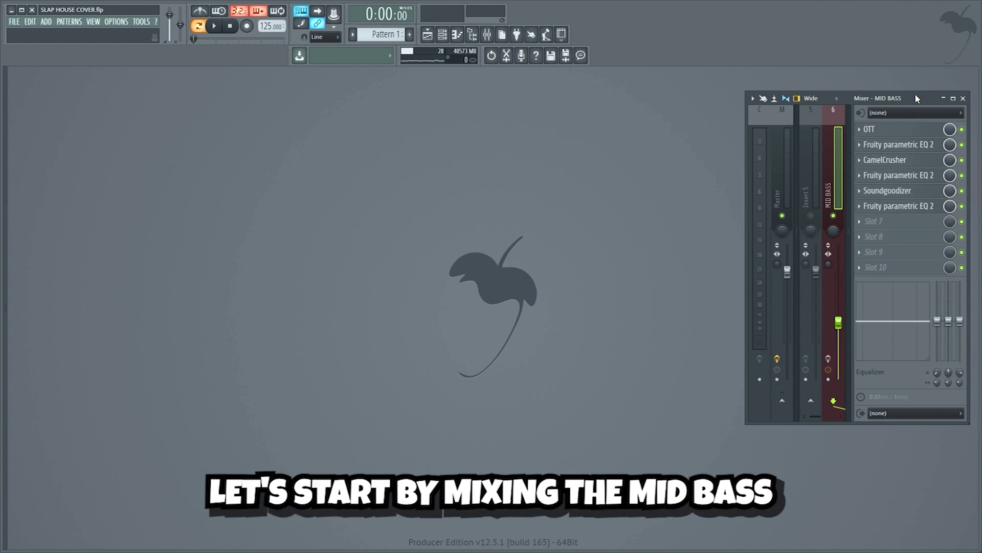
Play the MID BASS mixer track with its effects bypassed and toggle the SUB BASS effect slots for comparison.
{"action": "left_click", "coordinate": [922, 131]}
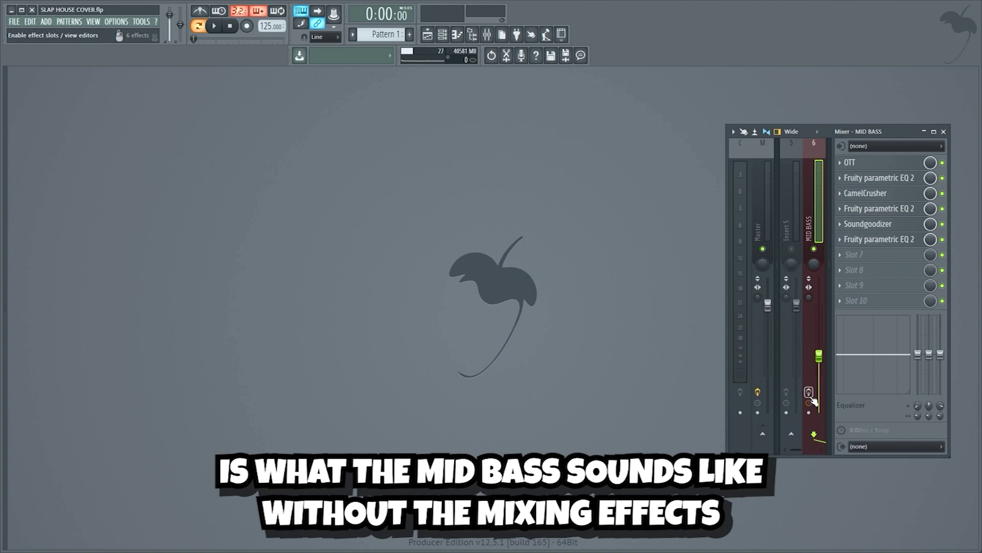
{"action": "key", "text": "space"}
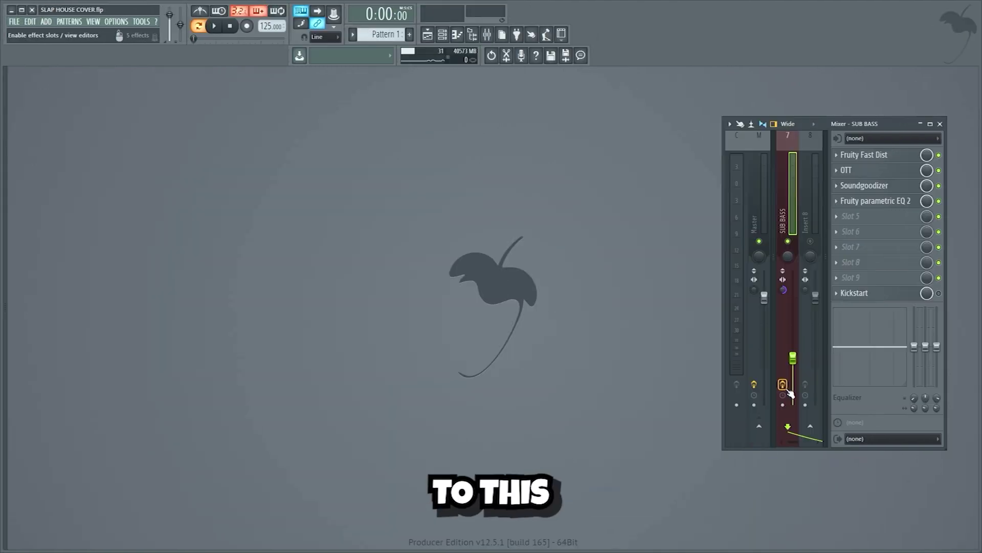
{"action": "left_click", "coordinate": [783, 385]}
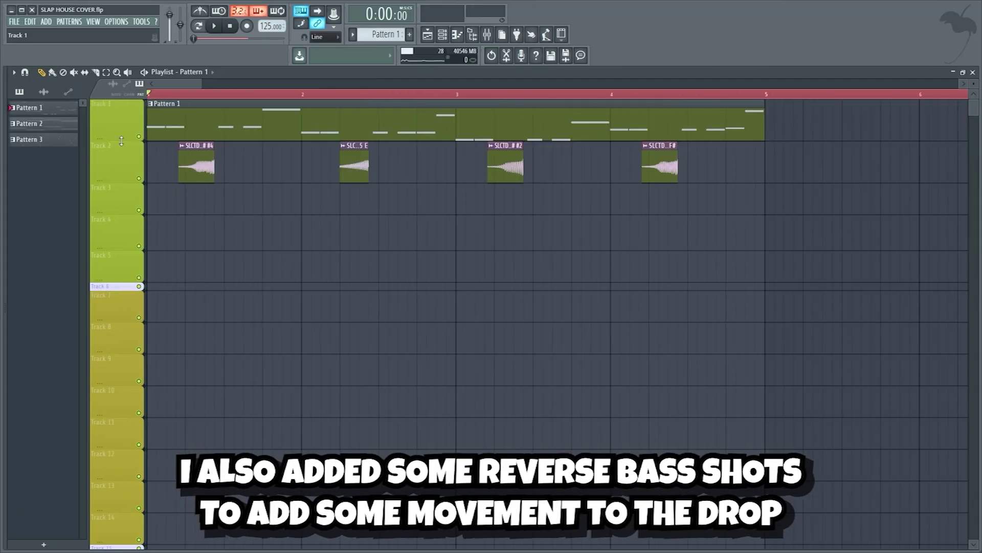
Solo the reverse bass shots on Track 2 and play them.
{"action": "left_click", "coordinate": [138, 179], "text": "ctrl"}
{"action": "key", "text": "space"}
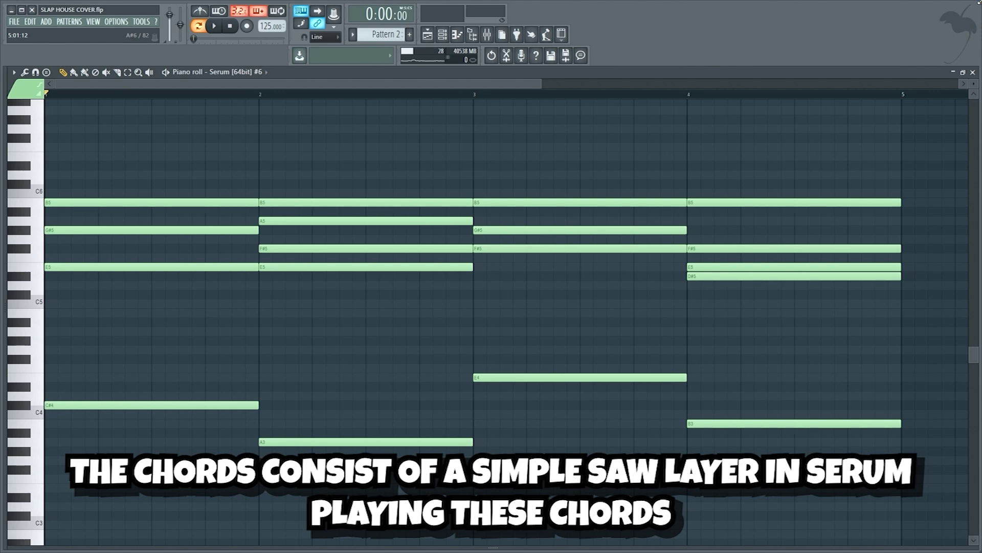
Play the Pattern 2 chords and their mixed sound, followed by the playlist arrangement combining bass and chords.
{"action": "key", "text": "space"}
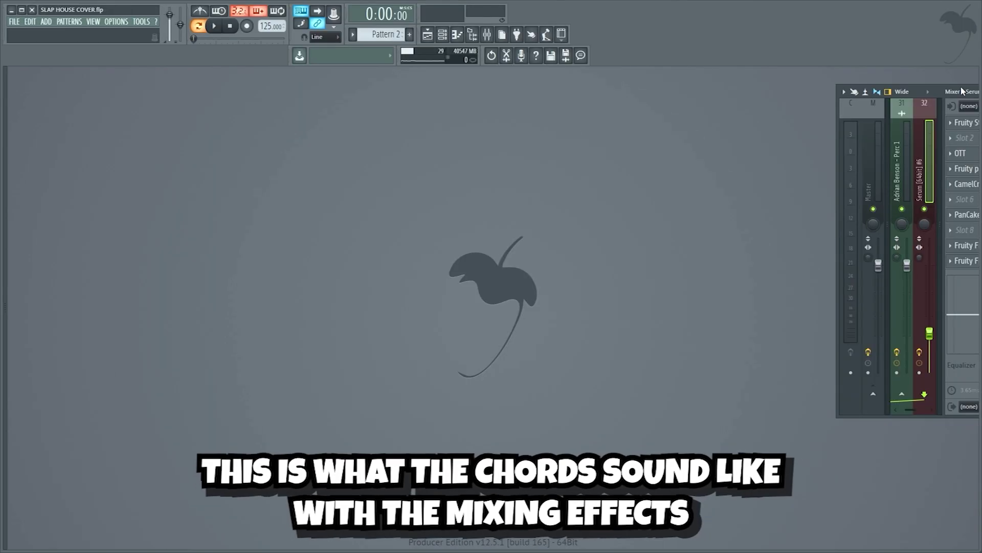
{"action": "key", "text": "space"}
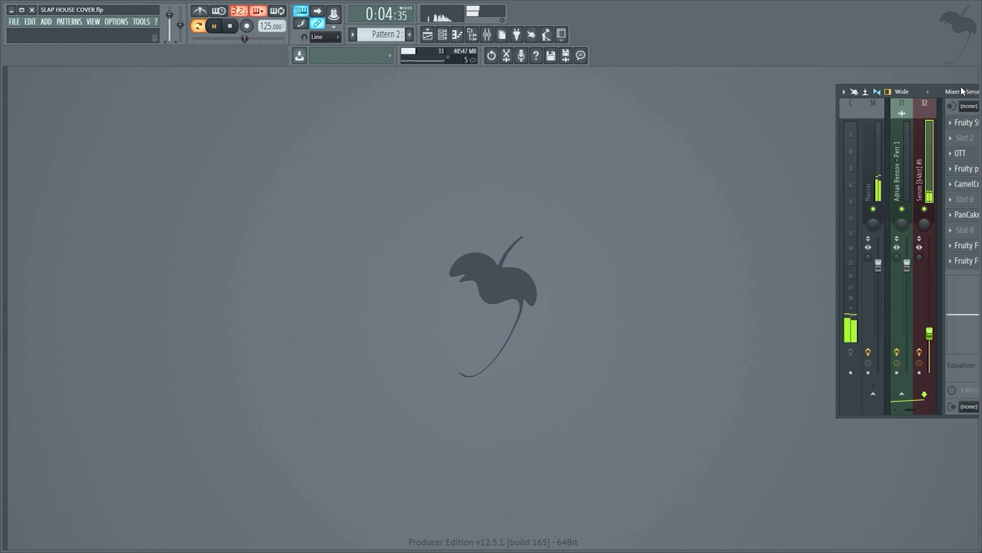
{"action": "key", "text": "space"}
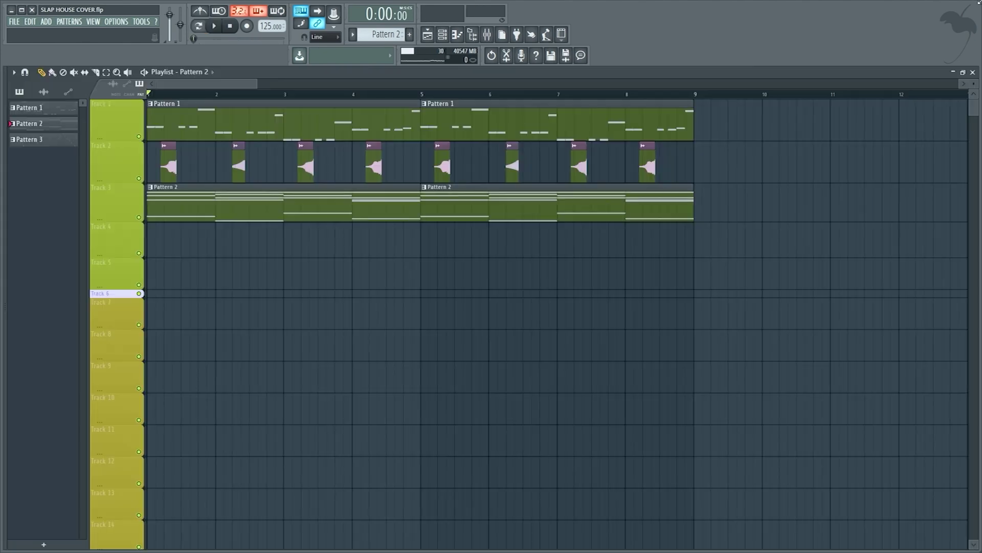
{"action": "key", "text": "space"}
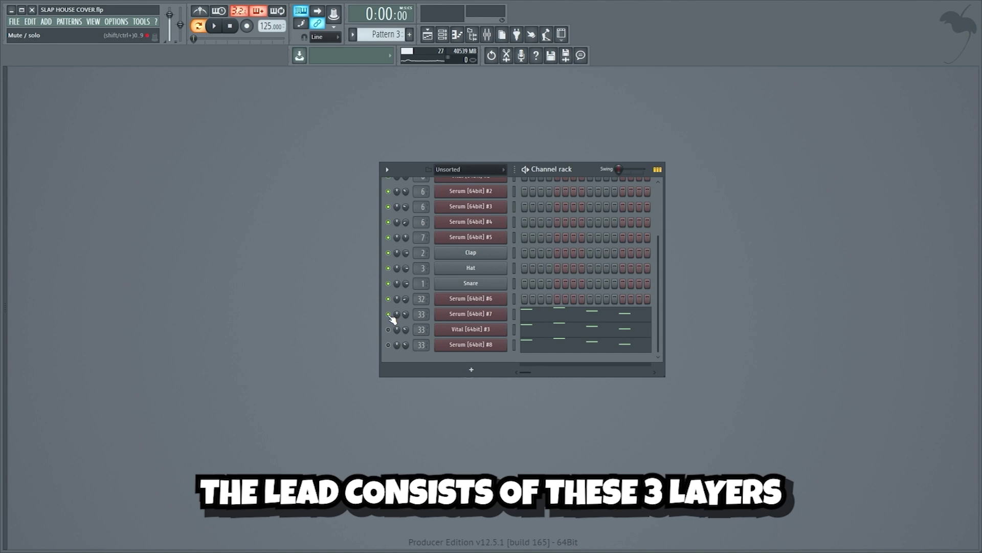
Play the Pattern 3 lead melody, compare it with the mixer effects bypassed, and audition it with Fruity PanOMatic.
{"action": "key", "text": "space"}
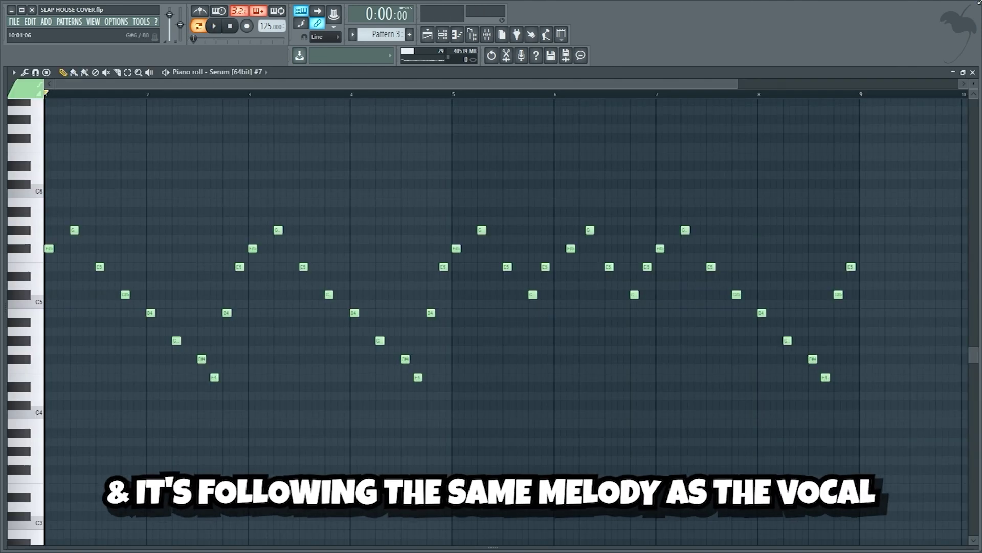
{"action": "key", "text": "space"}
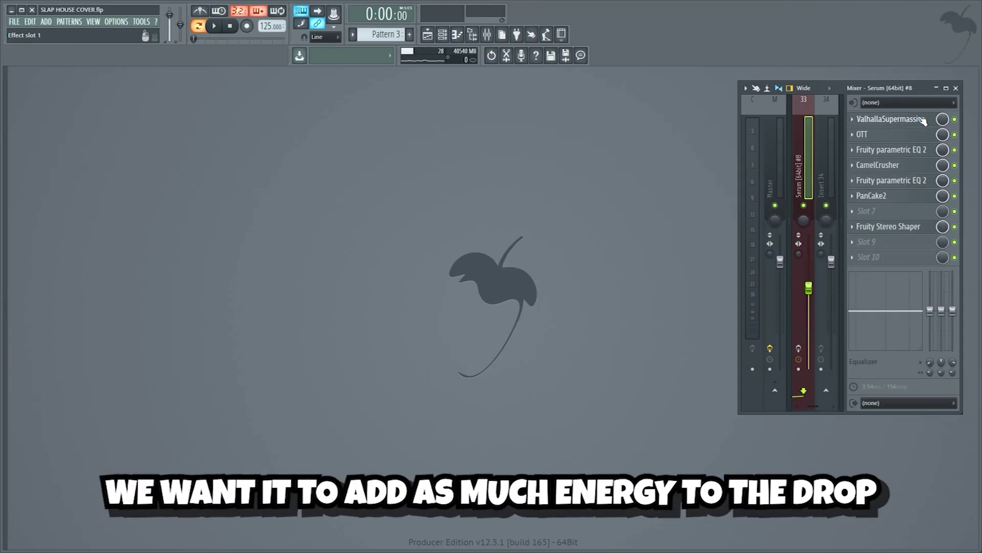
{"action": "left_click", "coordinate": [921, 120]}
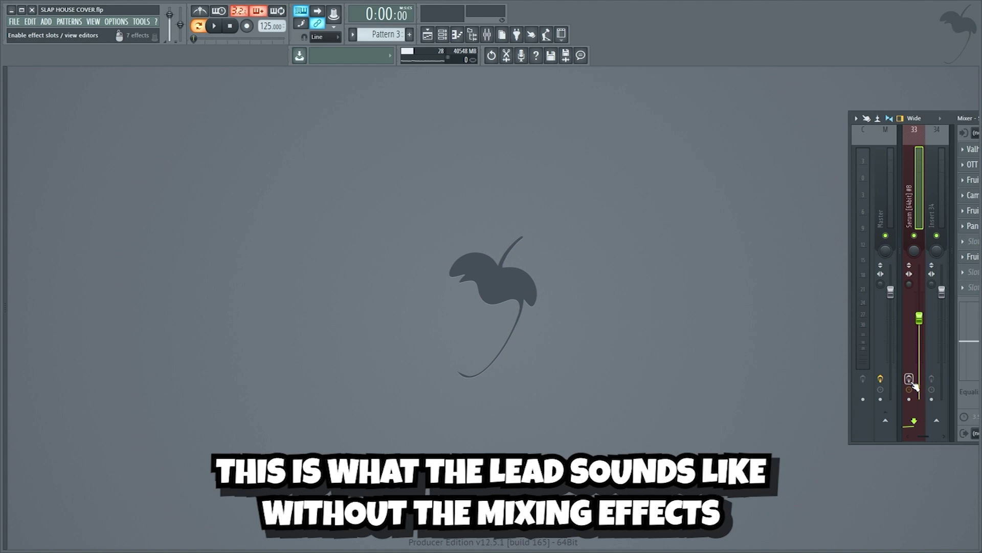
{"action": "key", "text": "space"}
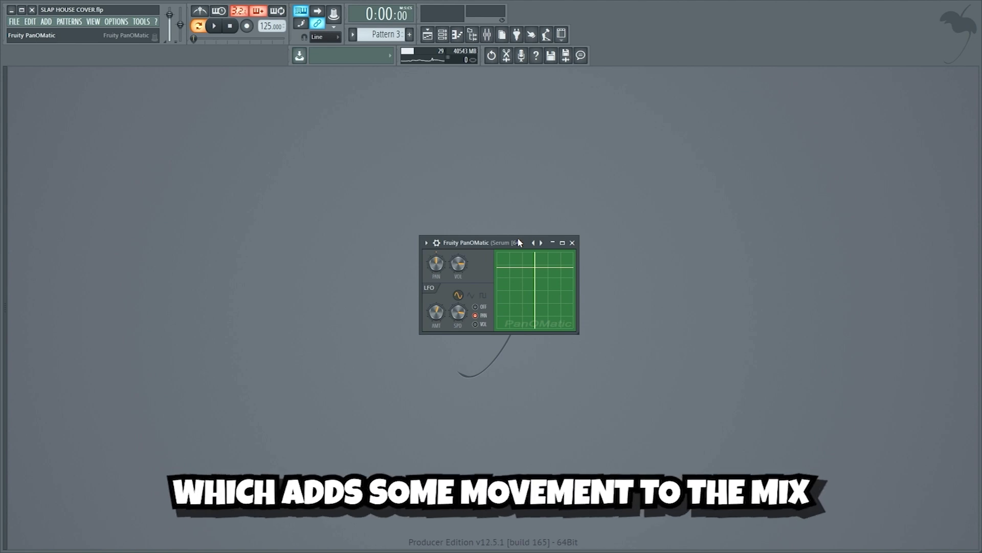
{"action": "key", "text": "space"}
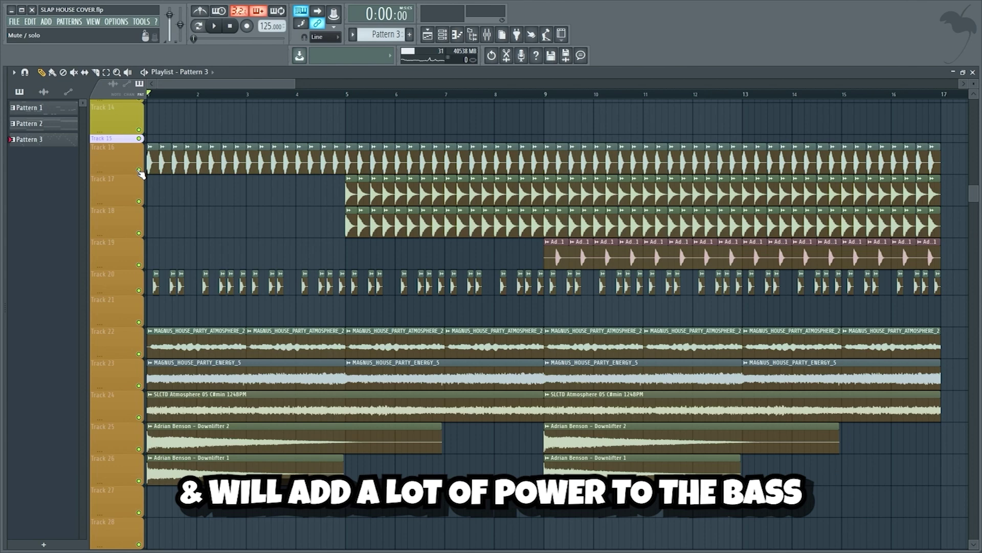
Solo and play the drum tracks in turn: Track 16, the rides on Tracks 17 and 18, Track 19, and Tracks 16 and 20 together.
{"action": "left_click", "coordinate": [139, 171], "text": "ctrl"}
{"action": "key", "text": "space"}
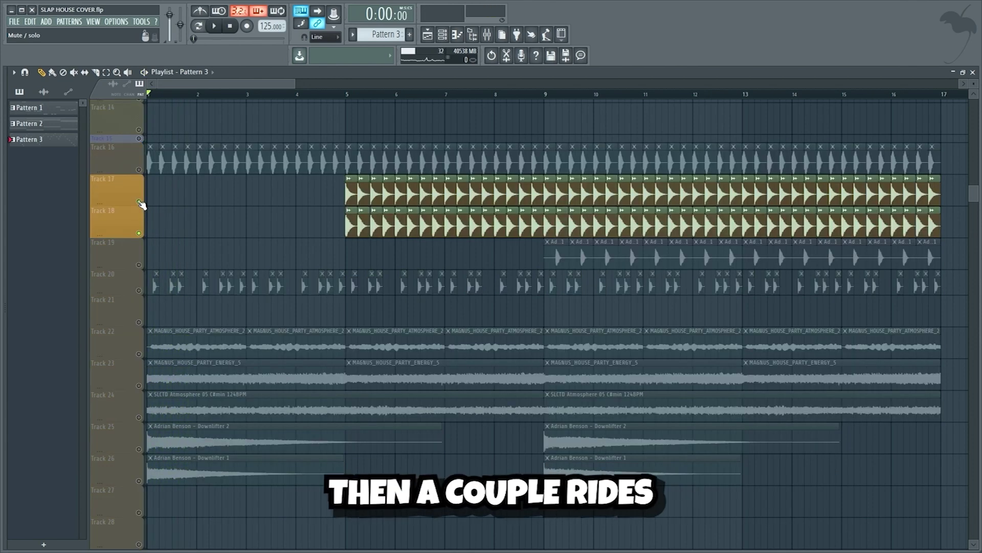
{"action": "left_click", "coordinate": [138, 233], "text": "ctrl"}
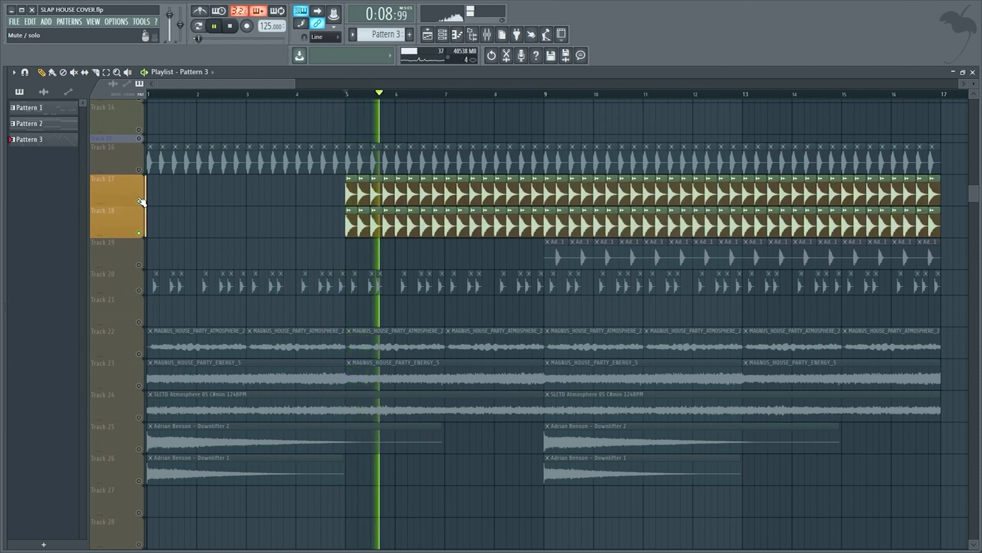
{"action": "left_click", "coordinate": [139, 264], "text": "ctrl"}
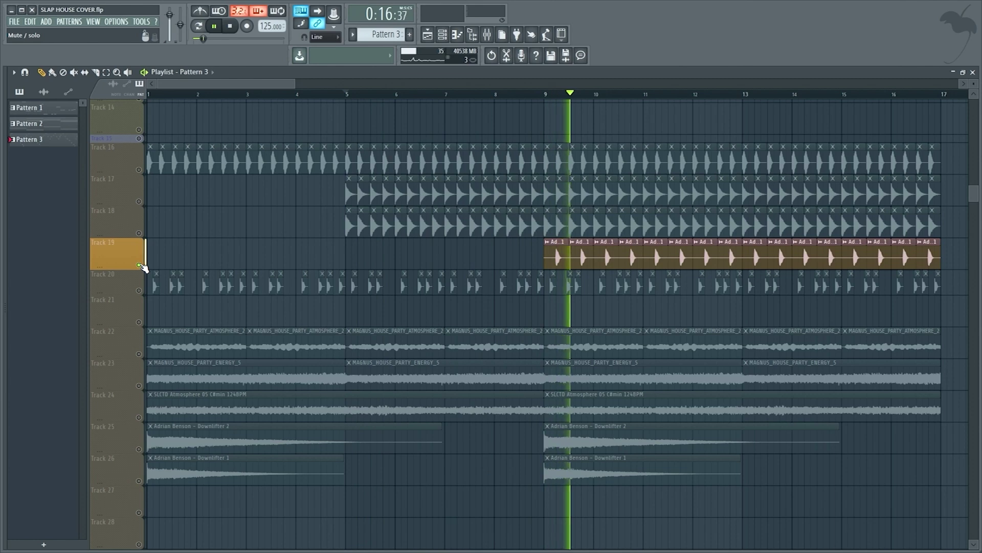
{"action": "left_click_drag", "start_coordinate": [142, 267], "coordinate": [142, 177]}
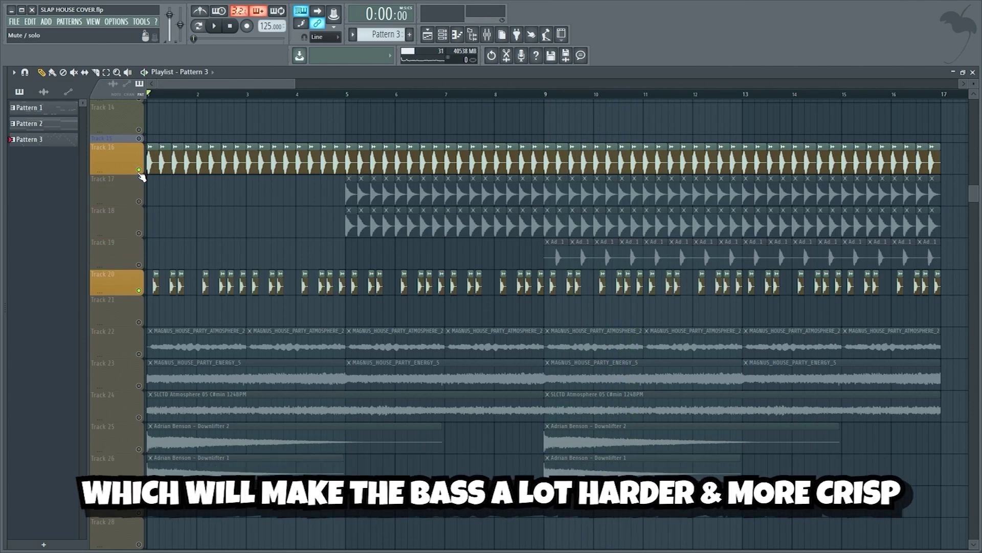
{"action": "key", "text": "space"}
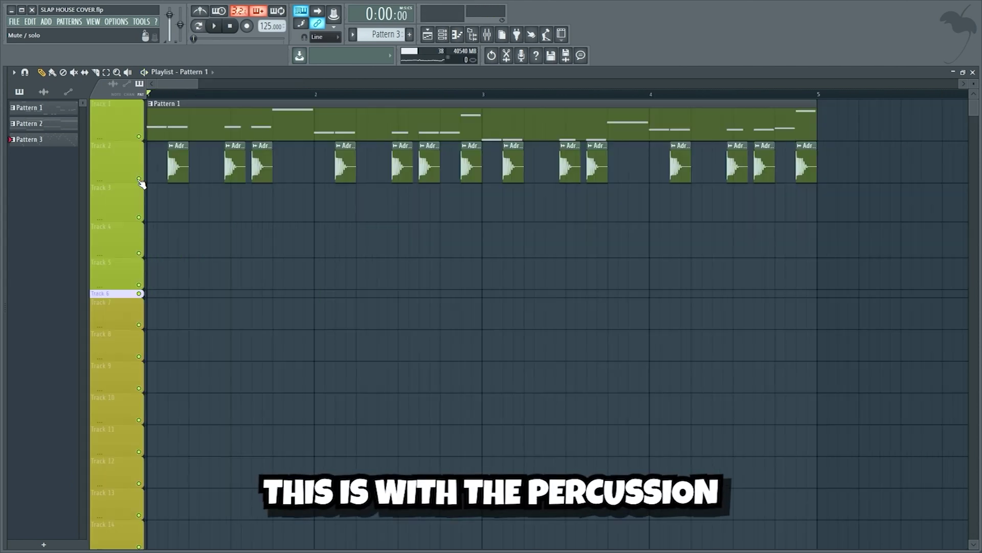
Play the Pattern 1 bass with the Track 2 percussion, and again with Track 2 muted.
{"action": "key", "text": "space"}
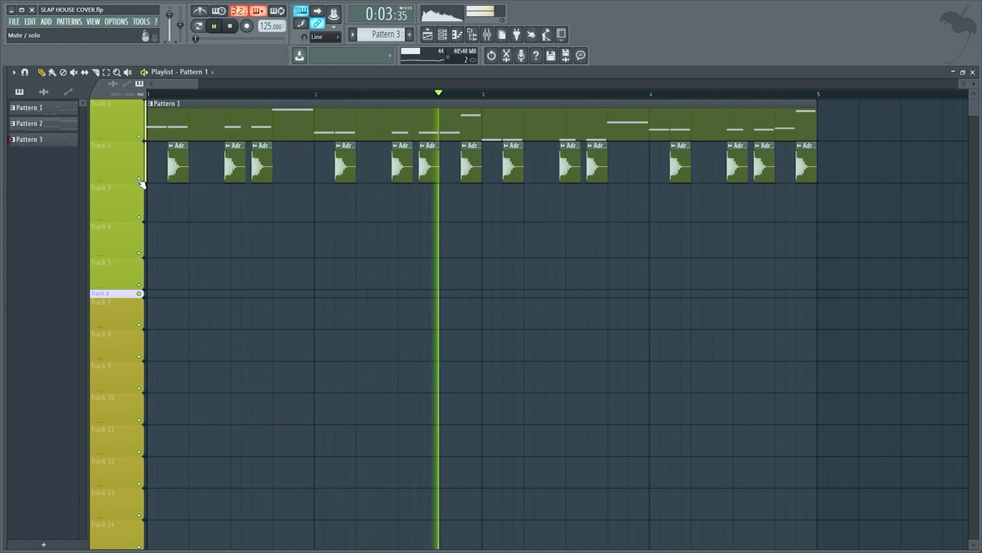
{"action": "left_click", "coordinate": [138, 178]}
{"action": "key", "text": "space"}
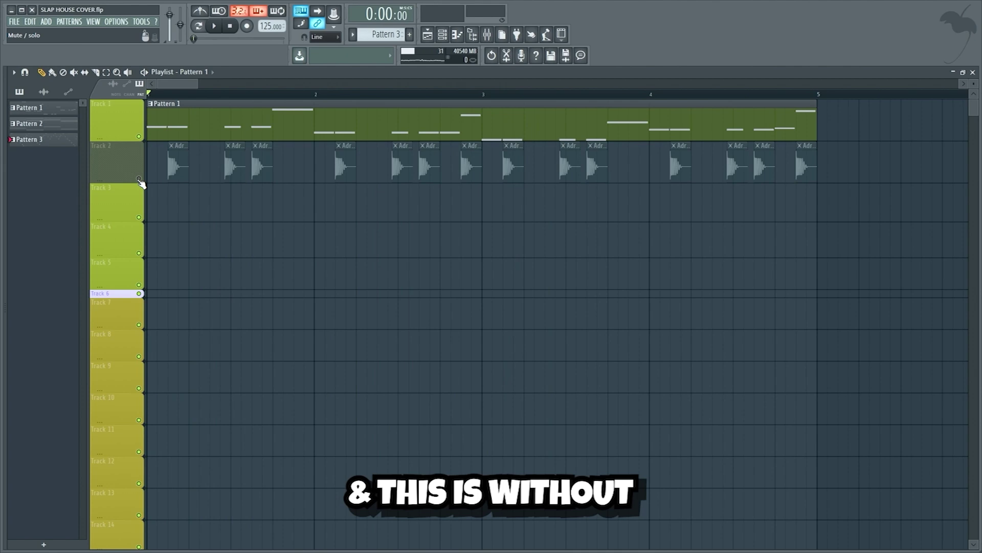
{"action": "key", "text": "space"}
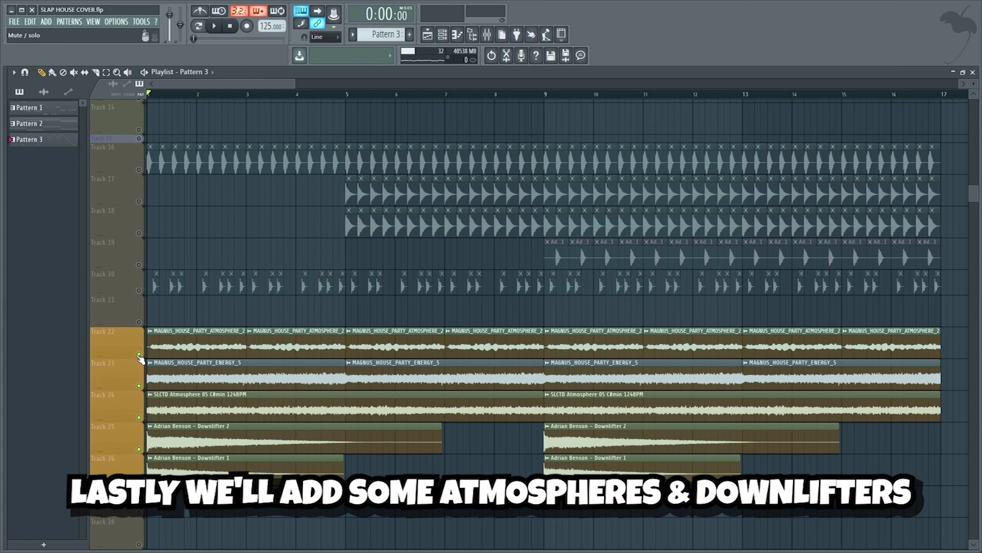
Solo and play the atmosphere and energy loops on Tracks 22, 23 and 24 one after another from the start.
{"action": "left_click", "coordinate": [139, 354], "text": "ctrl"}
{"action": "key", "text": "space"}
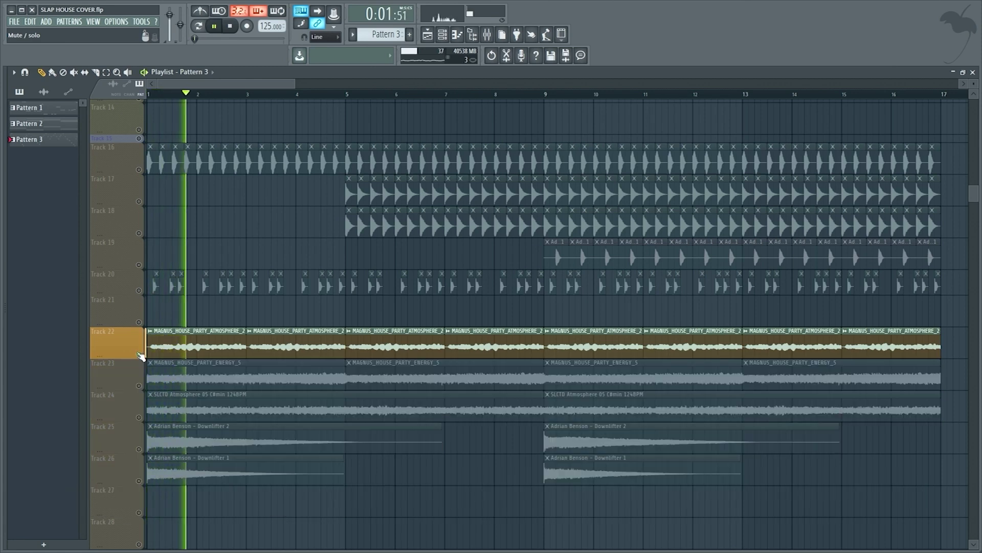
{"action": "left_click", "coordinate": [138, 385], "text": "ctrl"}
{"action": "key", "text": "space"}
{"action": "key", "text": "space"}
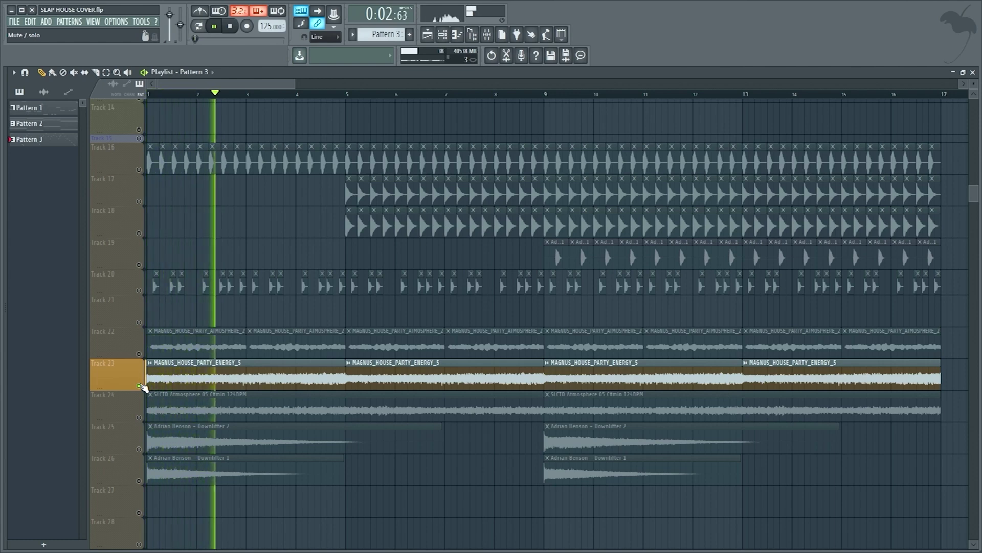
{"action": "left_click", "coordinate": [139, 417], "text": "ctrl"}
{"action": "key", "text": "space"}
{"action": "key", "text": "space"}
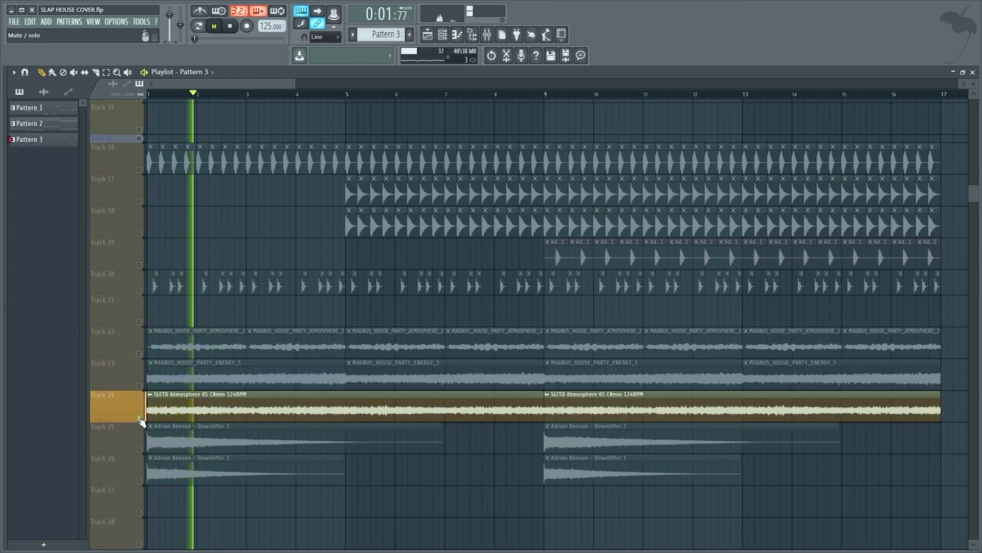
Solo and play Downlifter 2 on Track 25, followed by Downlifter 1 on Track 26, each from the start.
{"action": "left_click", "coordinate": [139, 449], "text": "ctrl"}
{"action": "key", "text": "space"}
{"action": "key", "text": "space"}
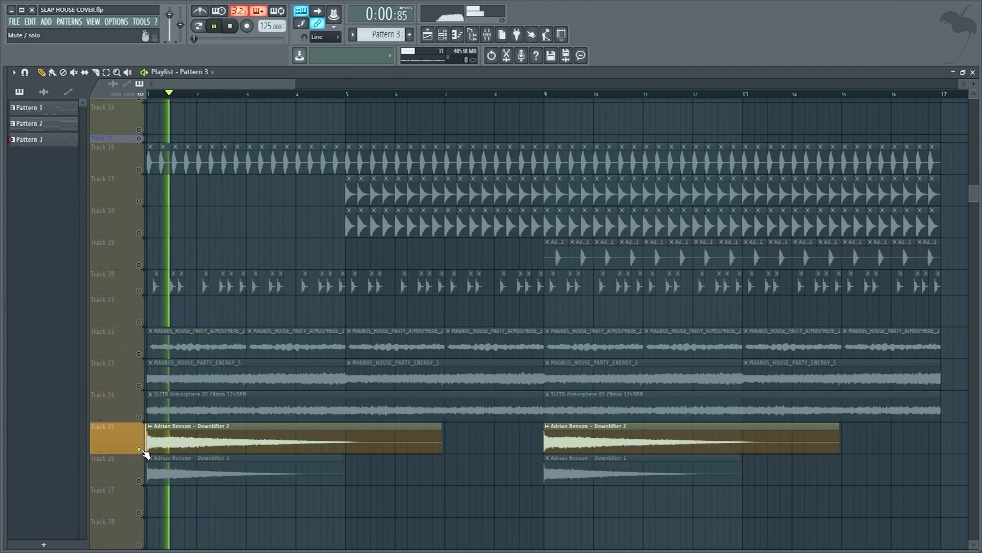
{"action": "left_click", "coordinate": [139, 481], "text": "ctrl"}
{"action": "key", "text": "space"}
{"action": "key", "text": "space"}
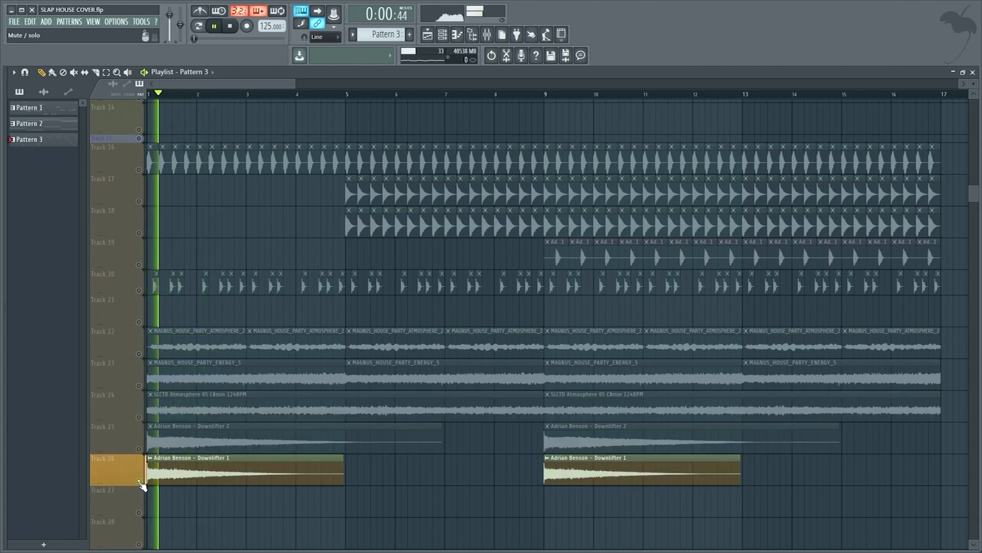